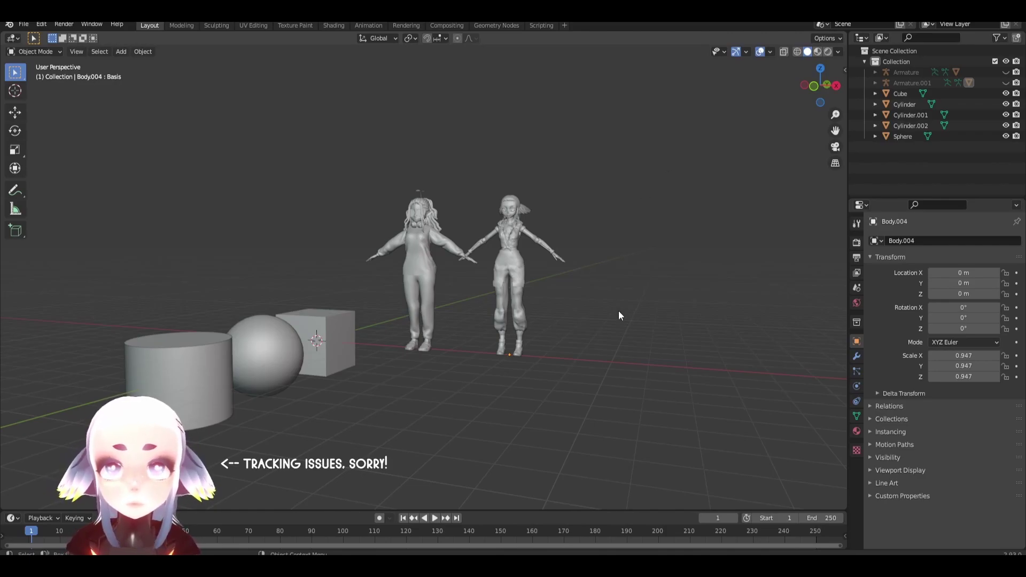
Step: Orbit and zoom around the scene to inspect the avatars and primitive shapes
scroll(604, 291, up, 2)
middle_drag(537, 291, 654, 203)
right_click(654, 203)
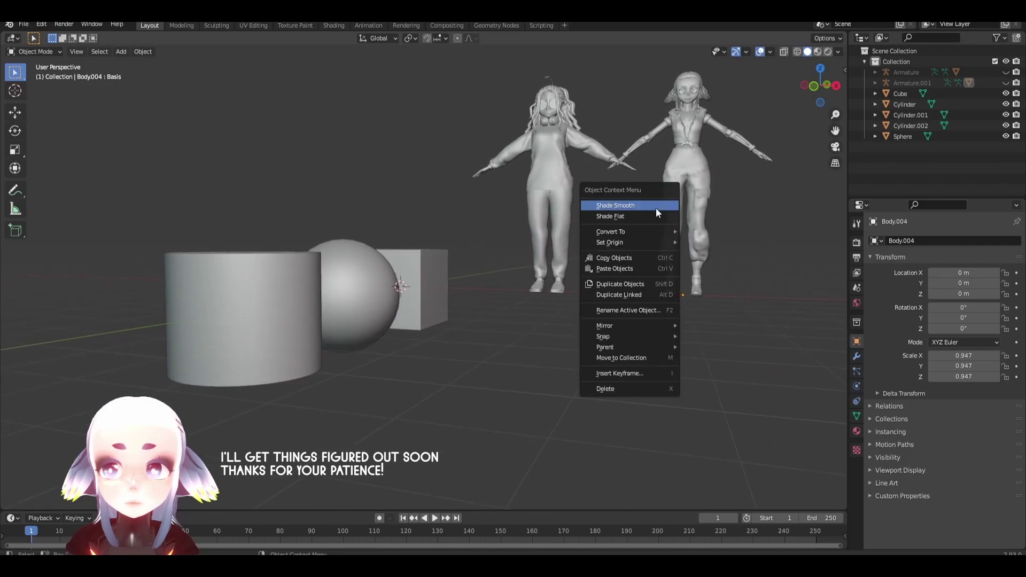
middle_drag(582, 136, 634, 175)
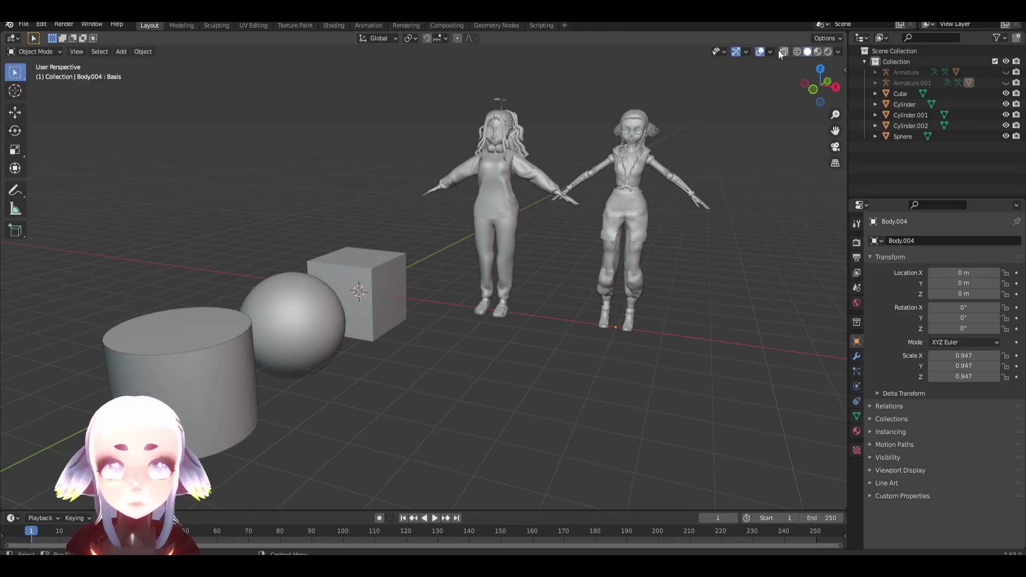
middle_drag(738, 102, 688, 168)
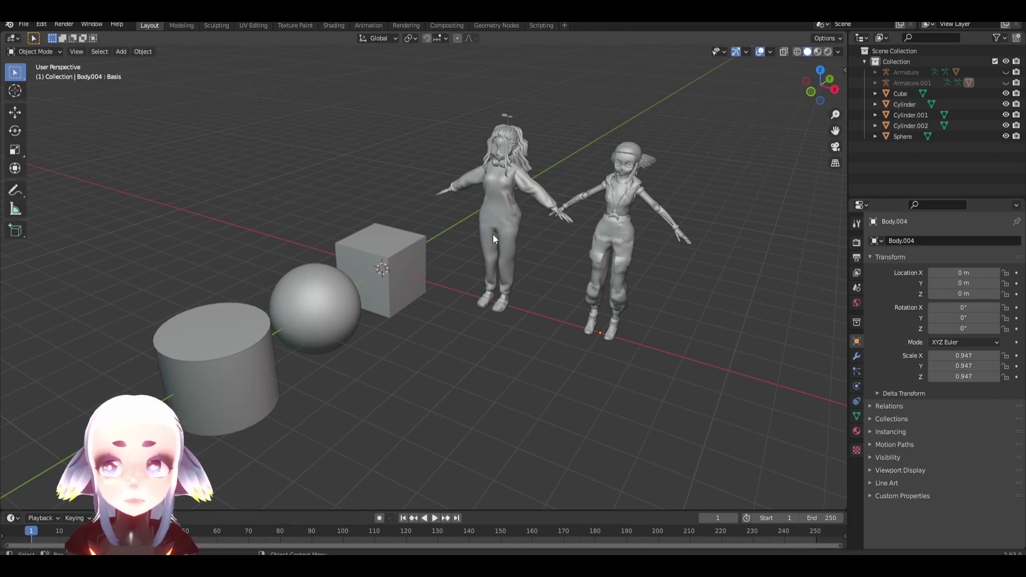
mouse_move(403, 265)
middle_down()
mouse_move(370, 351)
mouse_move(385, 369)
middle_up()
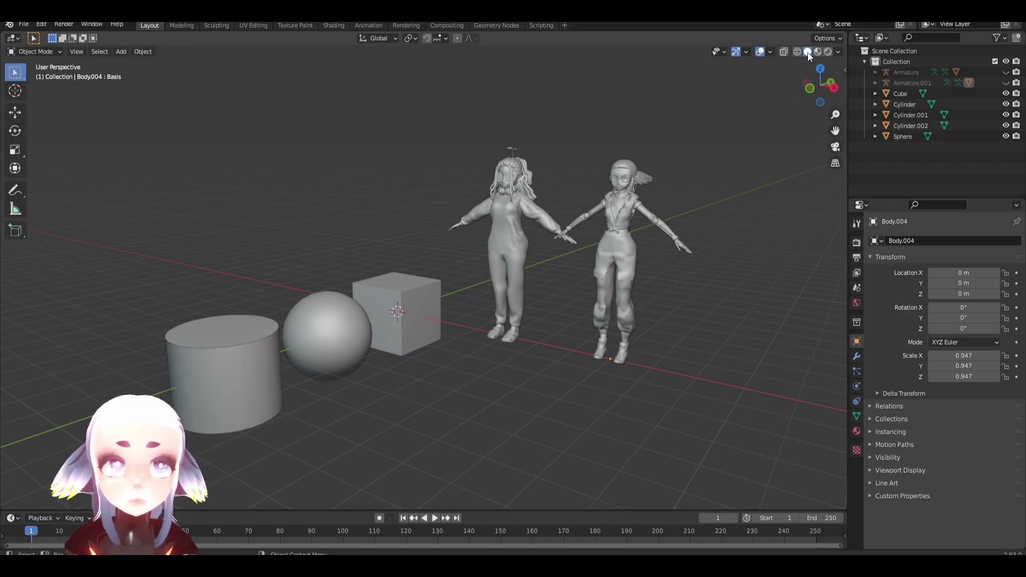
Step: Switch the viewport shading to the olive-green MatCap and orbit the green objects
click(839, 51)
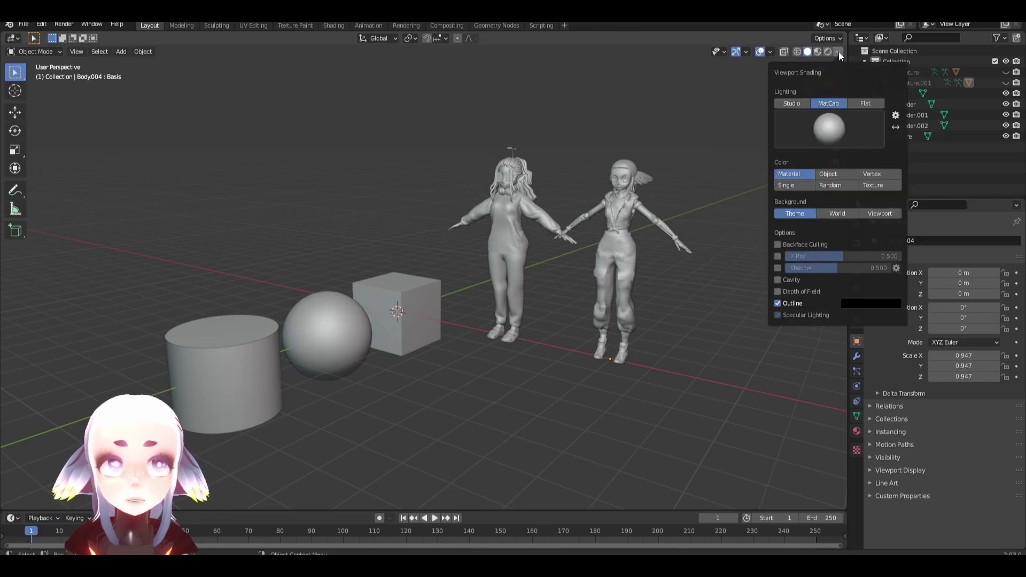
click(823, 118)
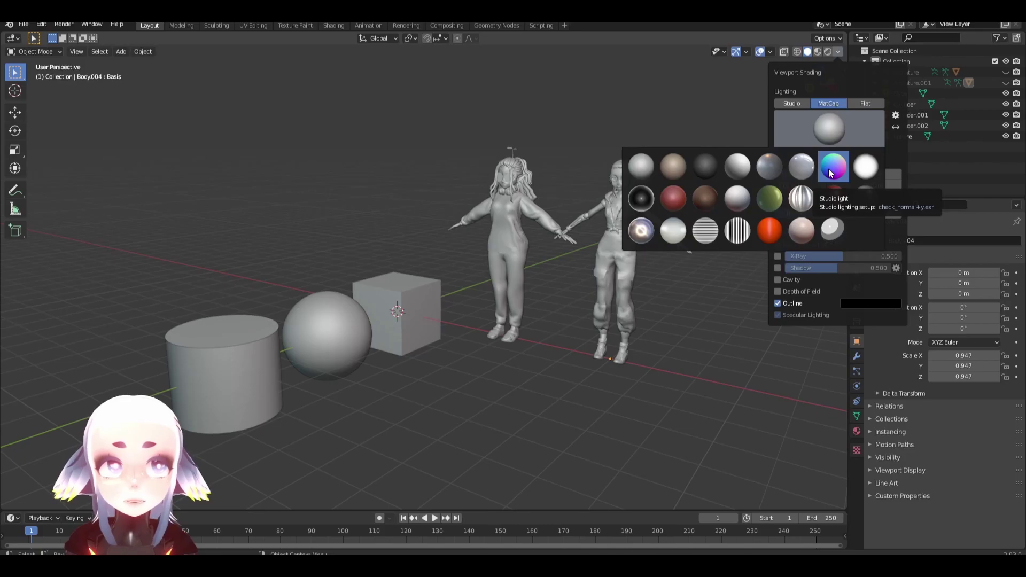
click(777, 200)
middle_drag(630, 191, 598, 210)
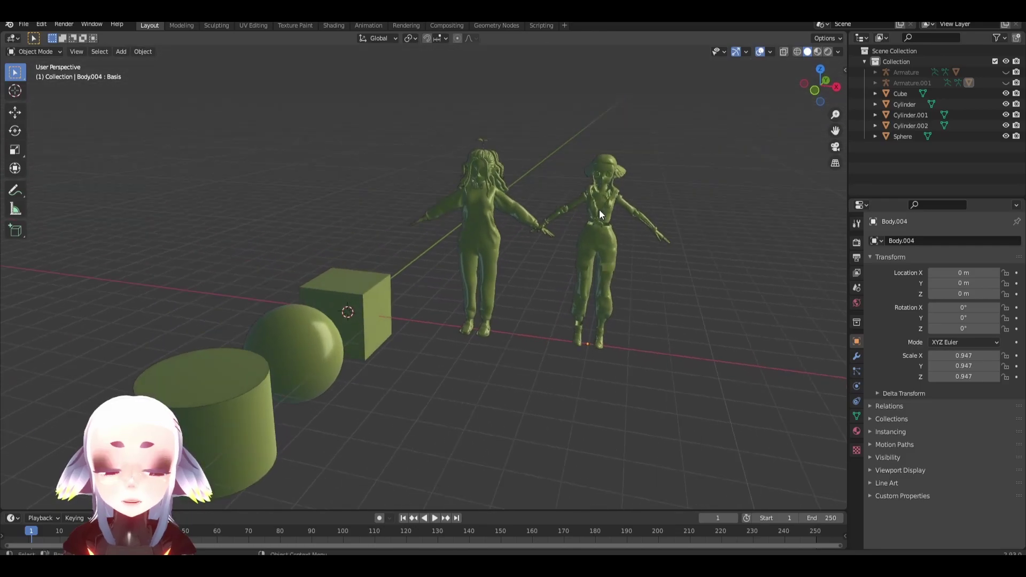
scroll(370, 360, up, 3)
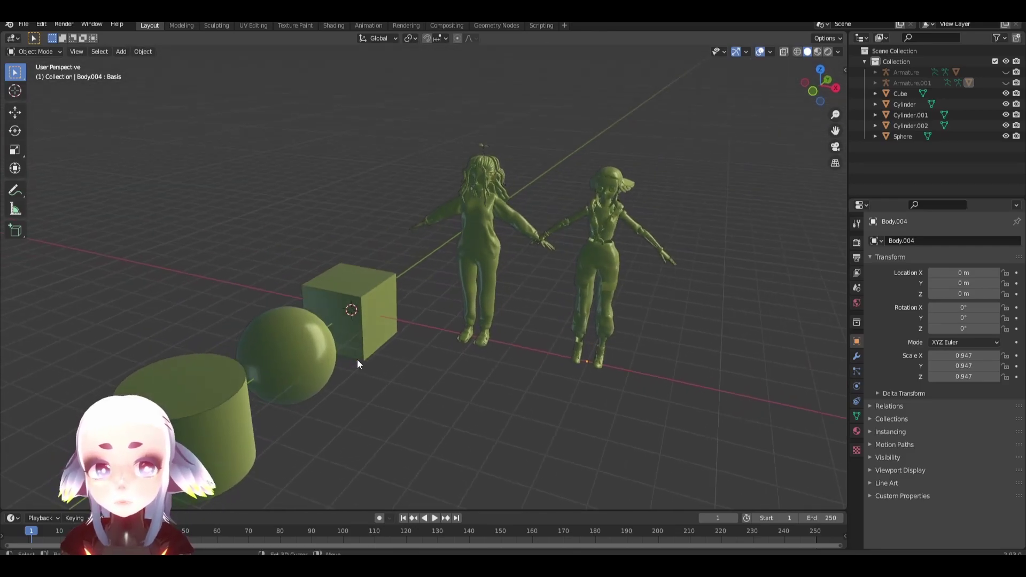
Step: Enable the Wireframe overlay on all objects, then select the sphere
click(769, 51)
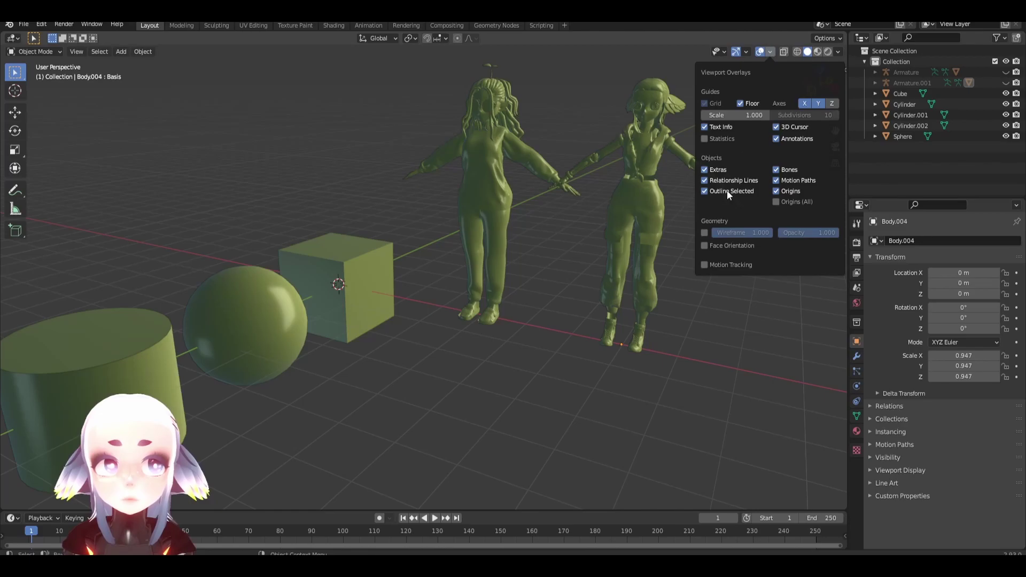
click(705, 232)
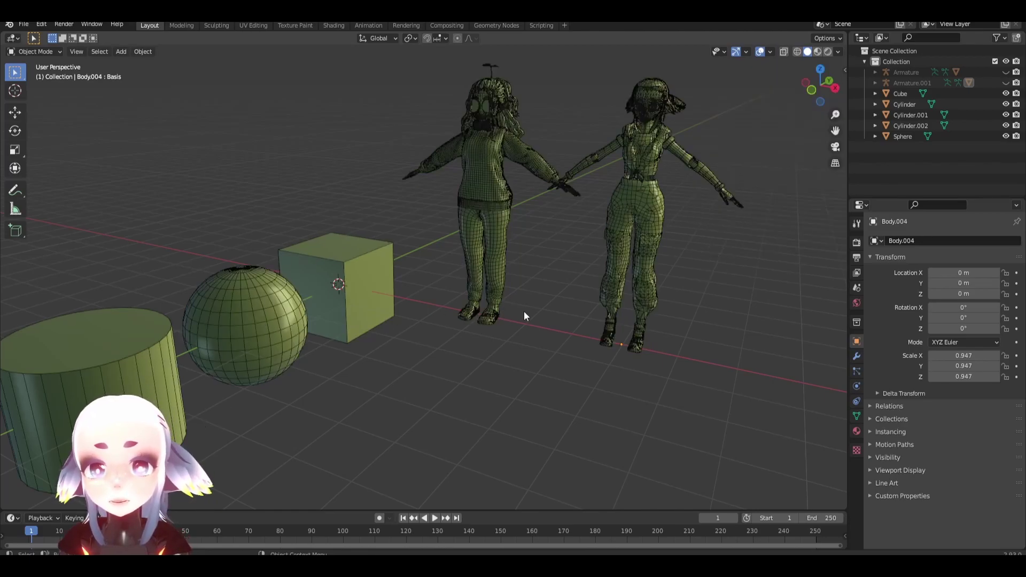
middle_drag(520, 315, 539, 307)
click(838, 51)
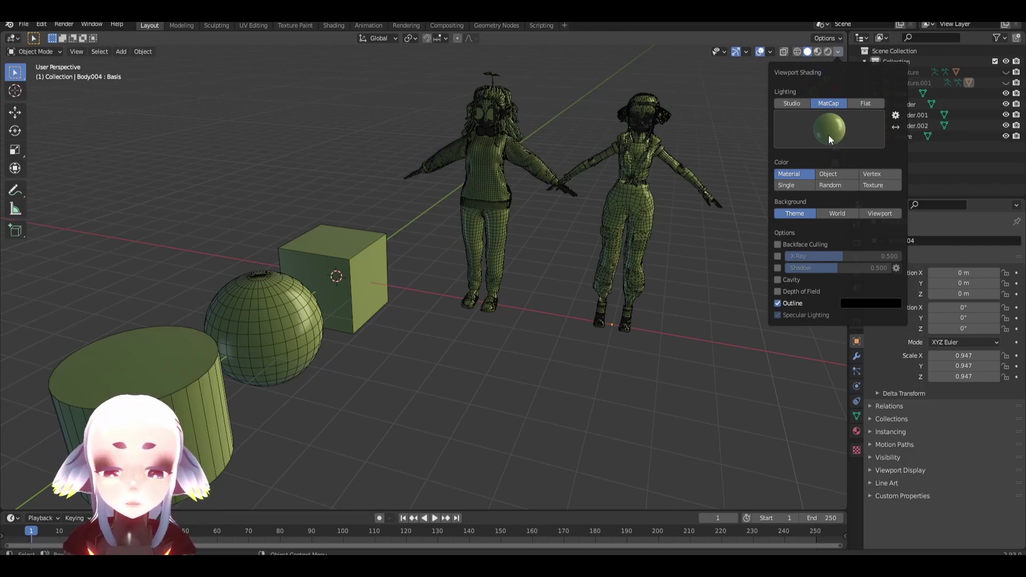
click(303, 318)
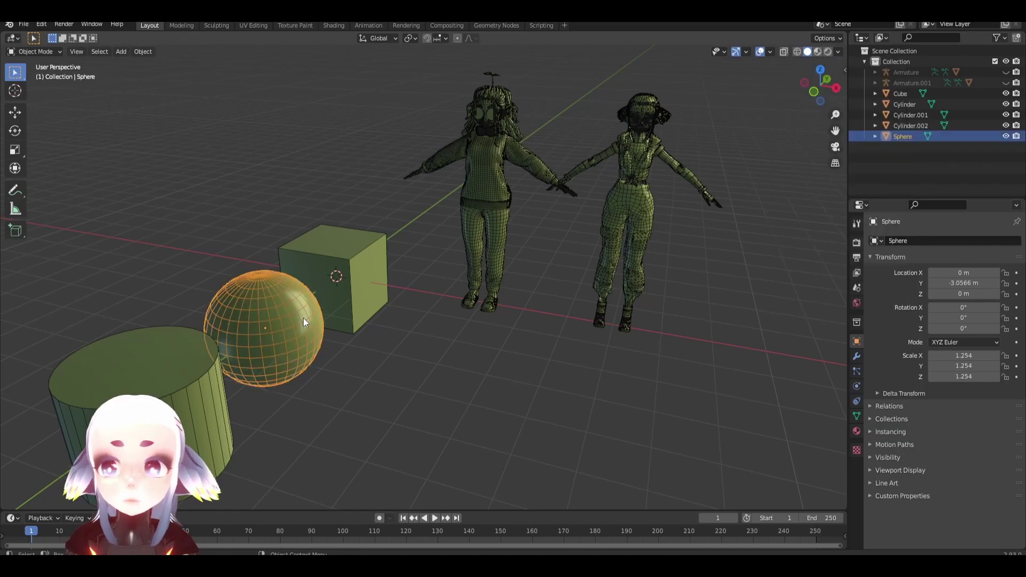
Step: Isolate the sphere in local view with overlays turned off and orbit around it
key(KP_Divide)
key(alt+a)
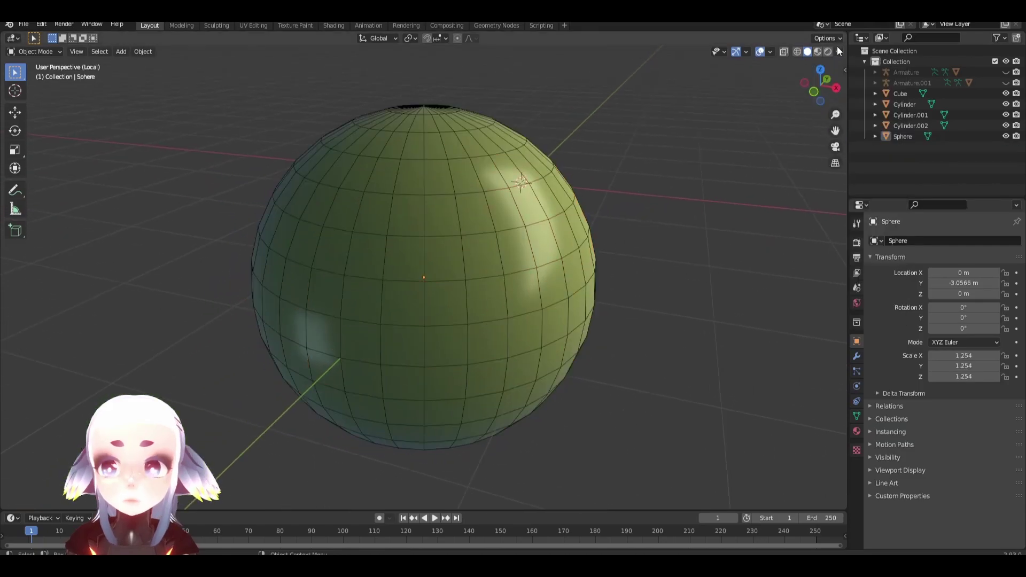
click(759, 51)
click(838, 51)
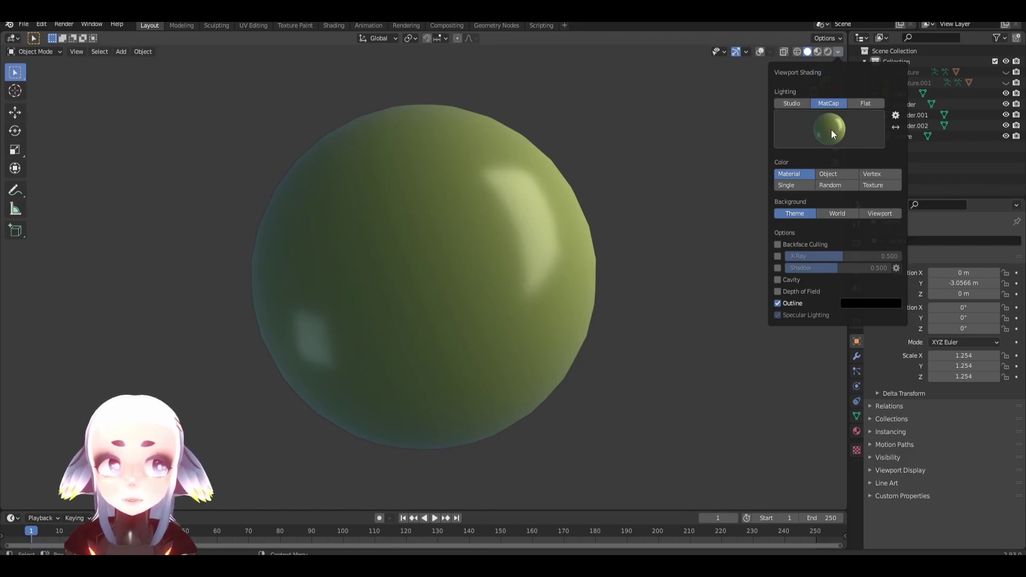
scroll(673, 233, down, 1)
middle_drag(674, 238, 669, 180)
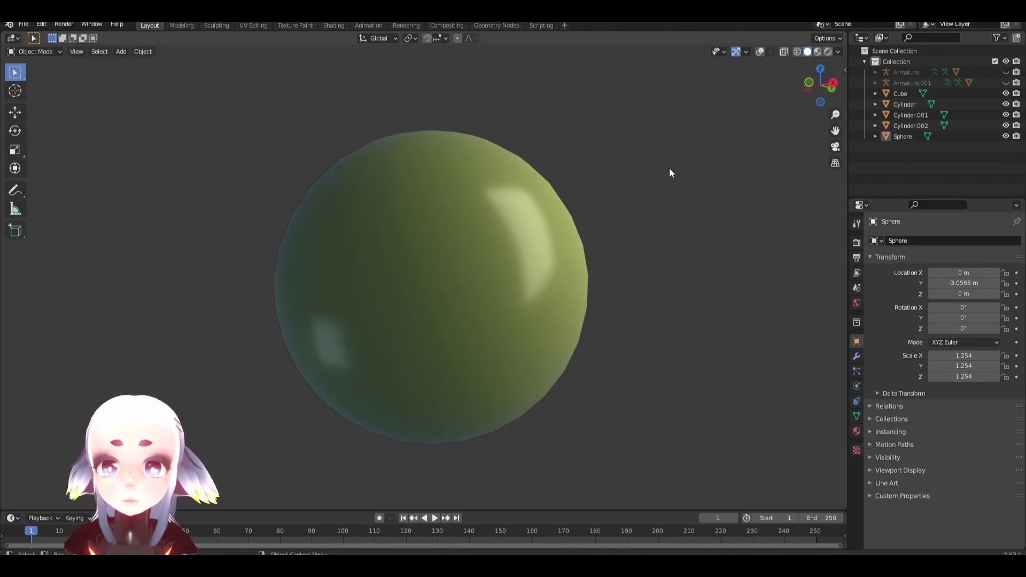
scroll(693, 135, down, 3)
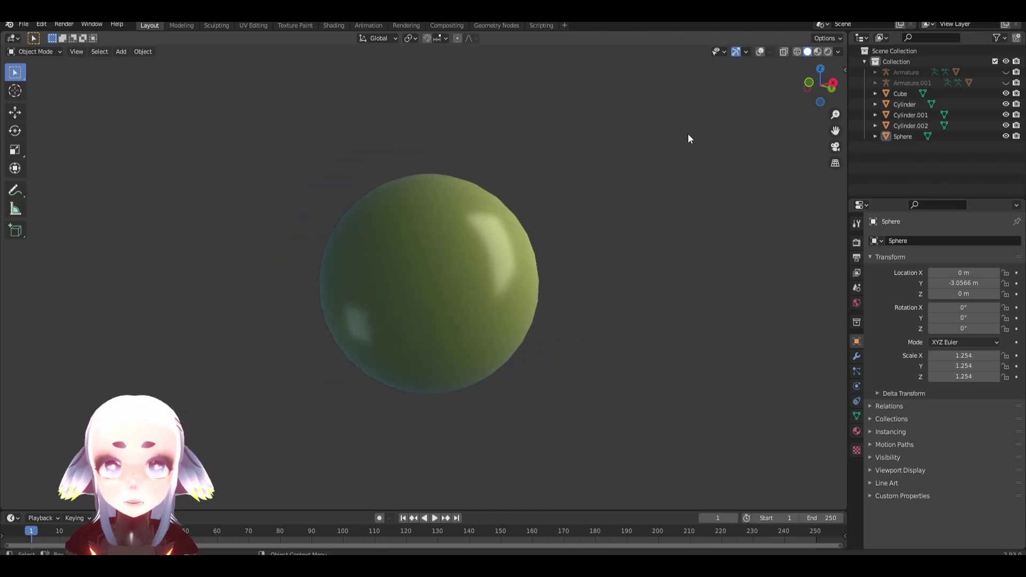
Step: Exit local view and bring up the MatCap choices in Viewport Shading
key(KP_Divide)
click(837, 51)
click(843, 135)
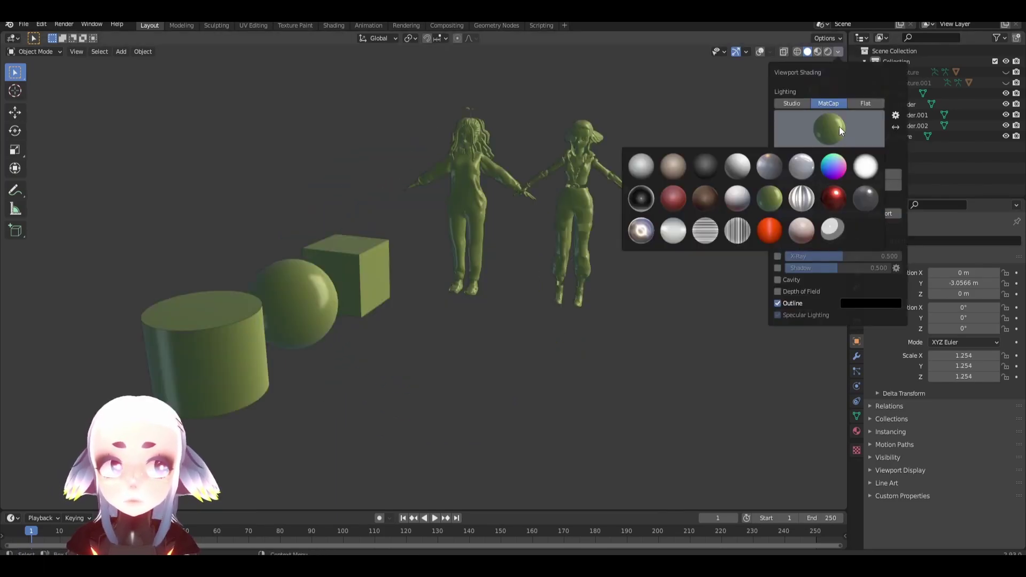
Step: Shade every object with the glossy red MatCap and orbit around the red sphere
click(834, 198)
middle_drag(511, 367, 533, 459)
scroll(536, 446, up, 4)
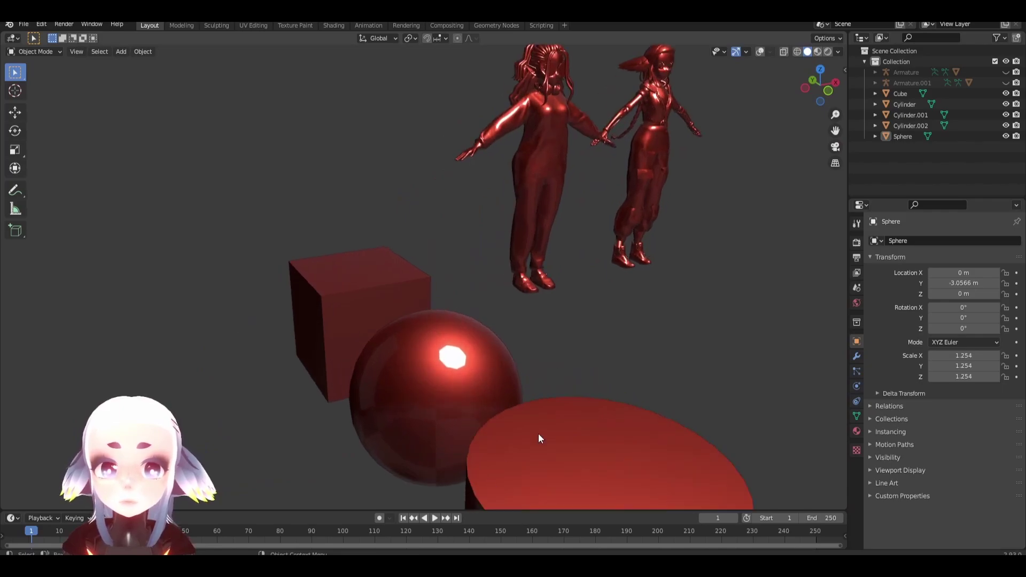
middle_drag(564, 387, 528, 392)
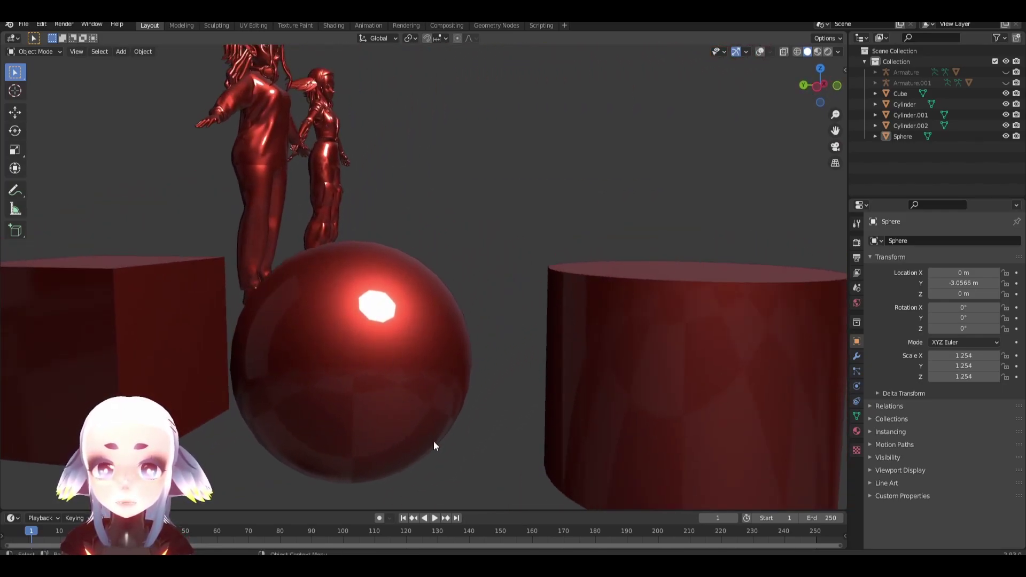
middle_drag(392, 492, 482, 356)
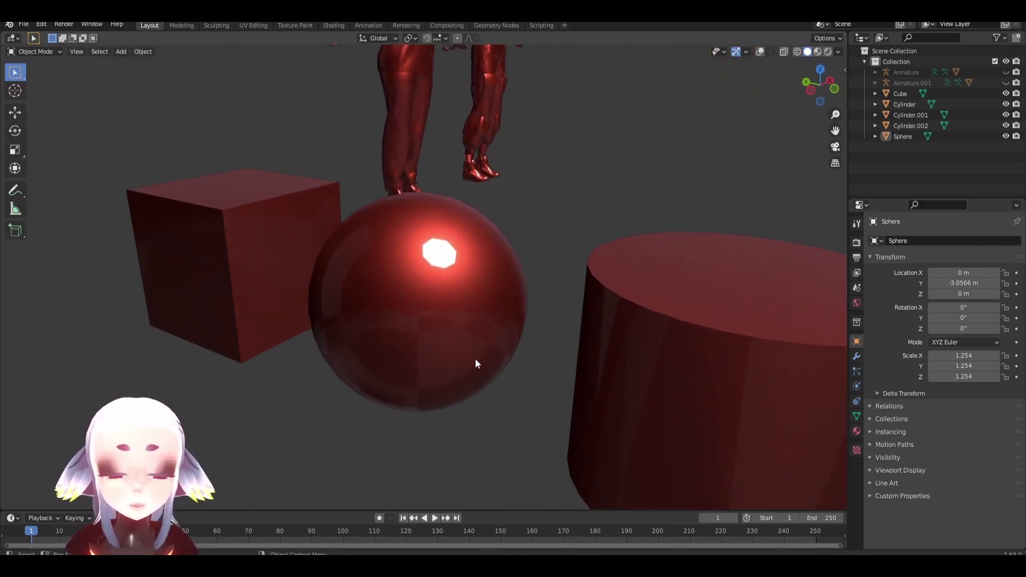
scroll(504, 302, down, 5)
Step: View the red-shaded scene from higher angles, then switch to the nidorx/matcaps browser page
middle_drag(504, 303, 470, 358)
scroll(396, 366, up, 4)
middle_drag(396, 367, 556, 302)
scroll(556, 302, down, 6)
middle_drag(485, 195, 363, 248)
scroll(362, 248, up, 5)
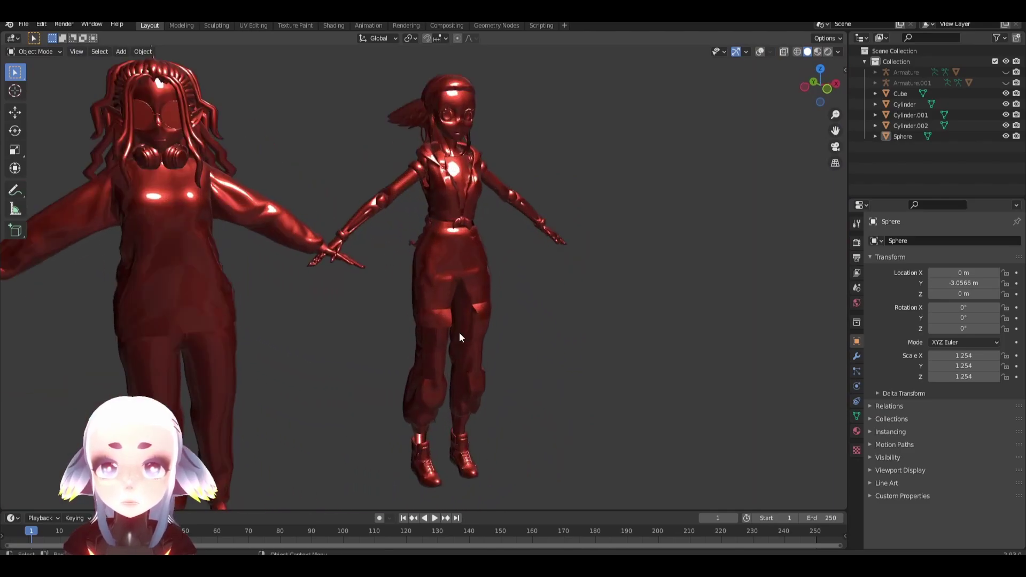
key(alt+Tab)
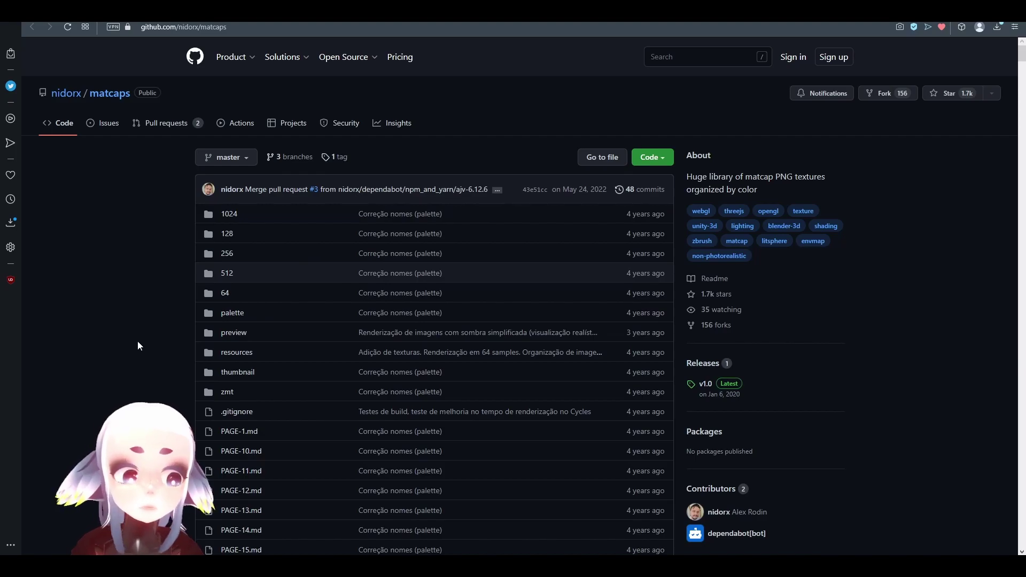
Step: Scroll the nidorx/matcaps README down through the Page 1–5 matcap preview grids
scroll(40, 170, down, 1)
scroll(39, 170, up, 1)
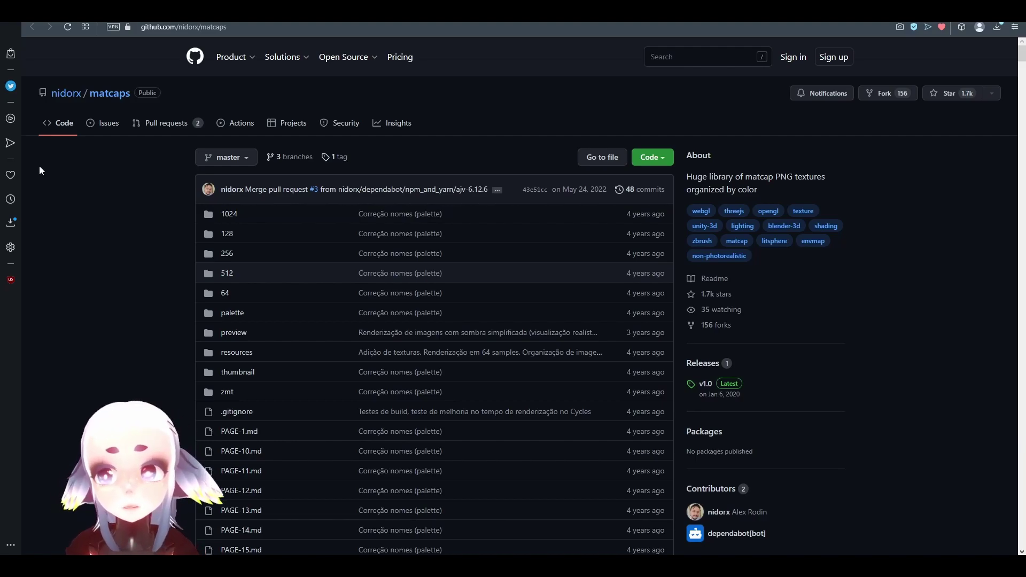
scroll(39, 167, down, 20)
scroll(69, 179, up, 10)
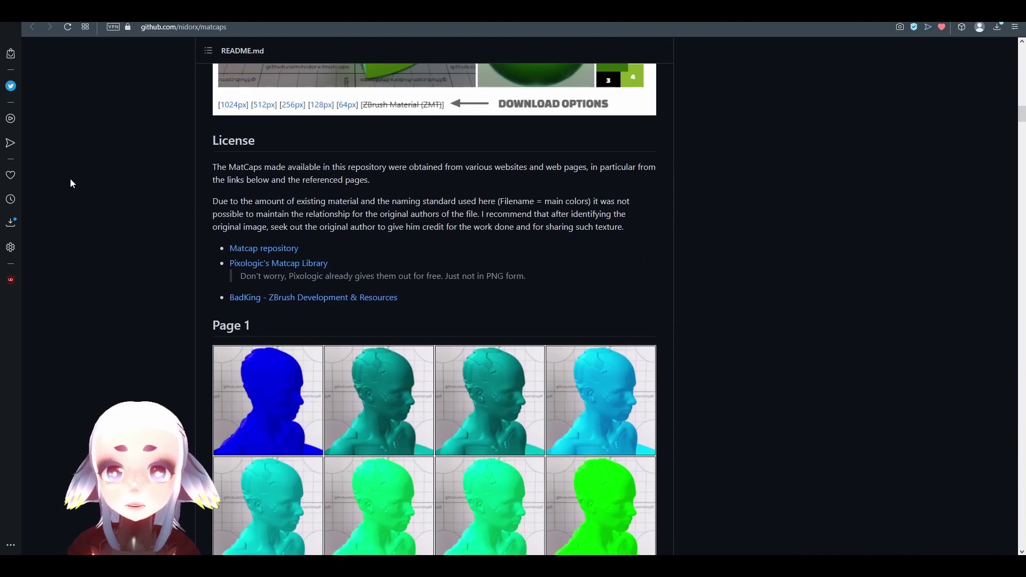
scroll(70, 179, down, 7)
scroll(70, 184, down, 20)
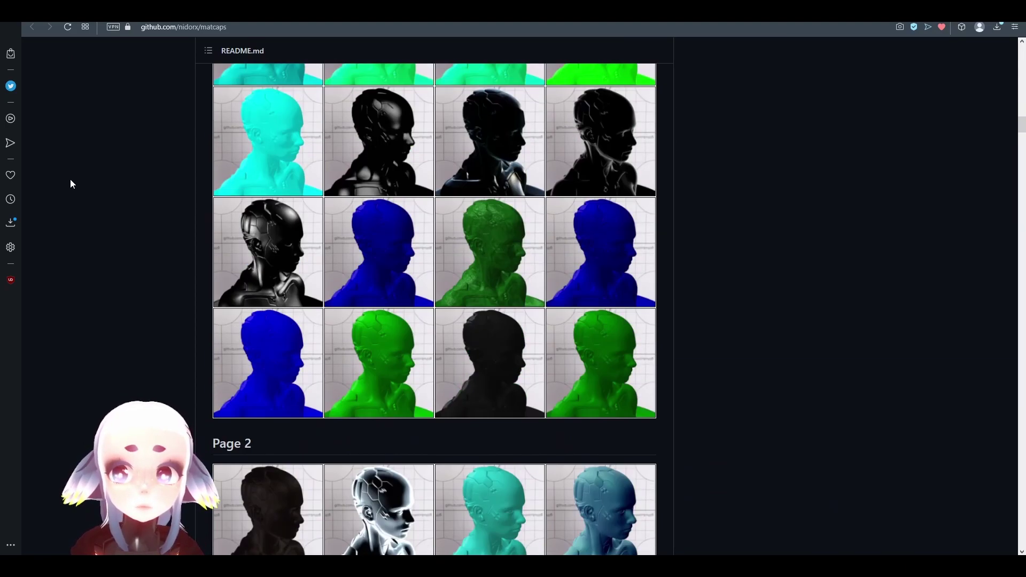
scroll(165, 259, down, 3)
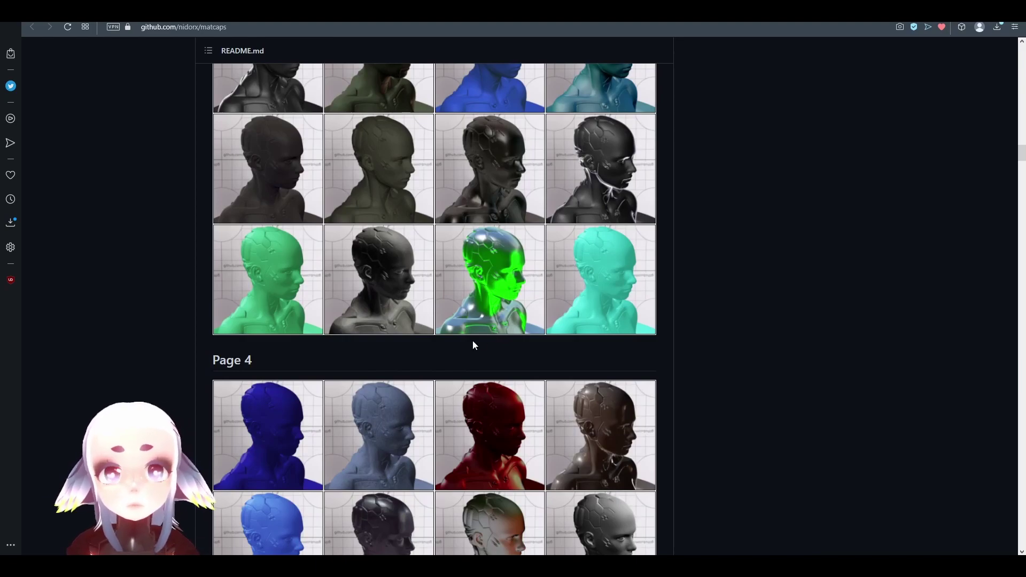
scroll(458, 351, down, 10)
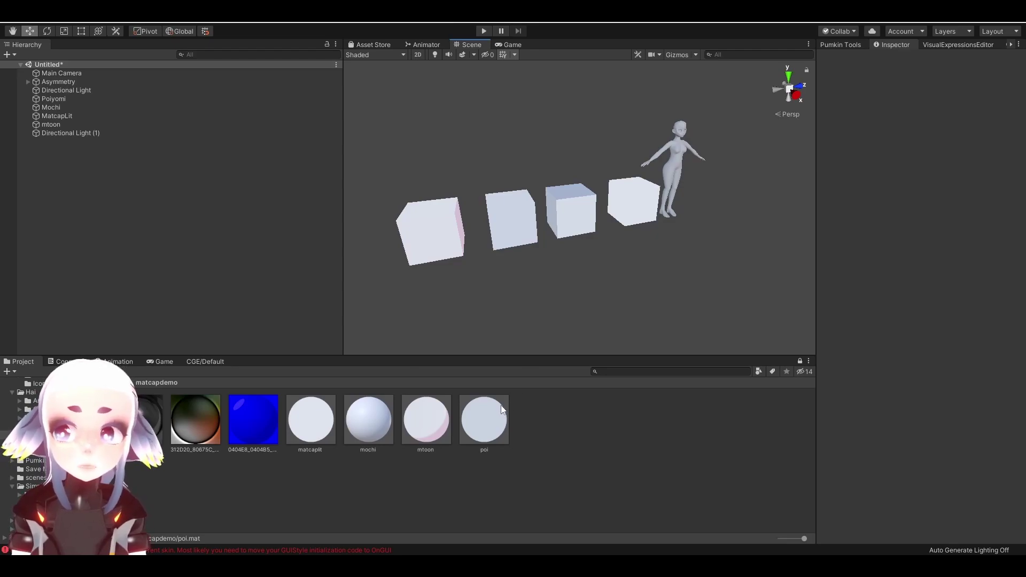
Step: Select the poi material and expand its Shading and Matcap 0 sections in the Inspector
click(493, 418)
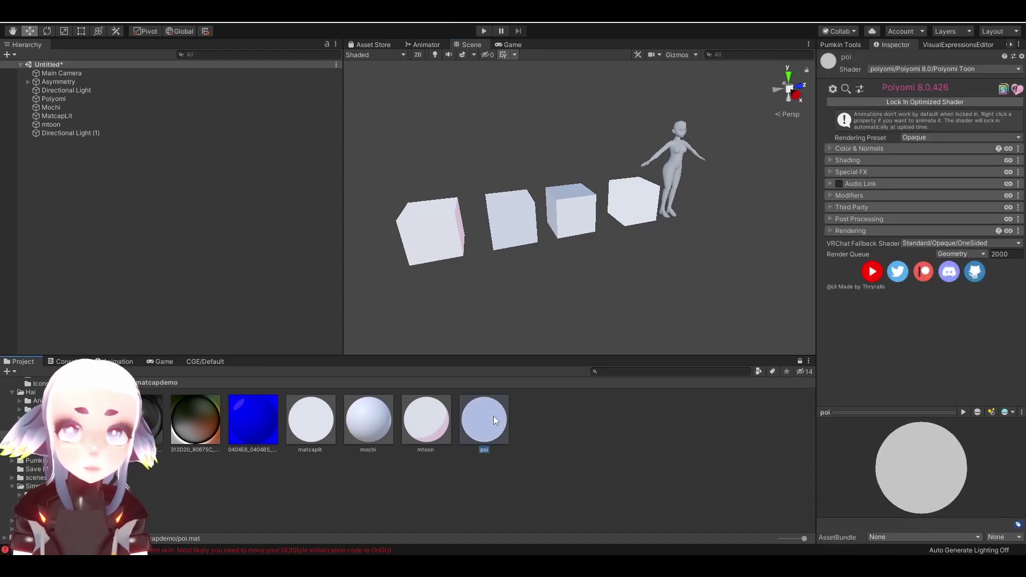
click(828, 161)
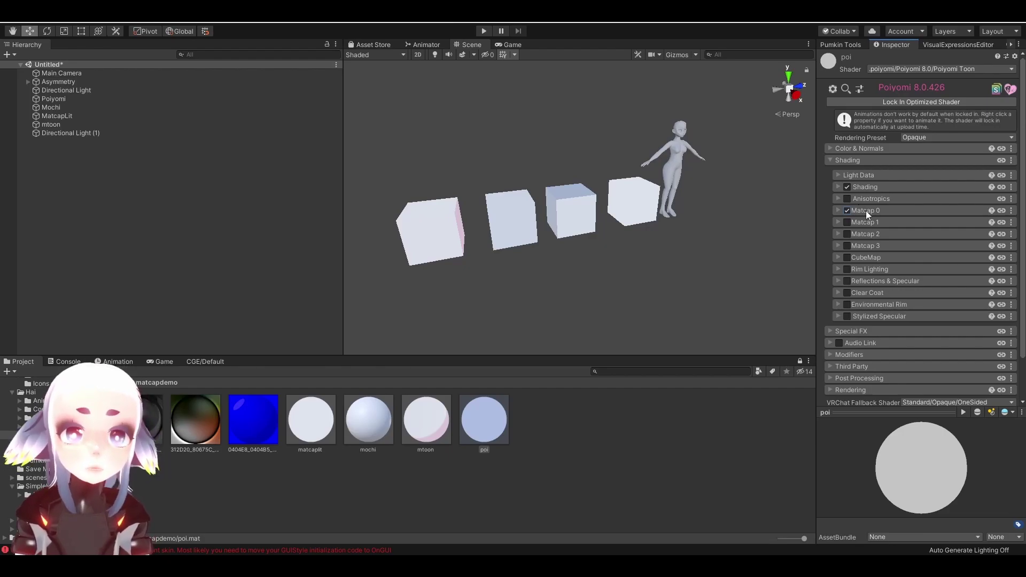
click(865, 210)
Step: Assign a dark matcap texture to the poi material's Matcap 0 slot
scroll(871, 219, down, 4)
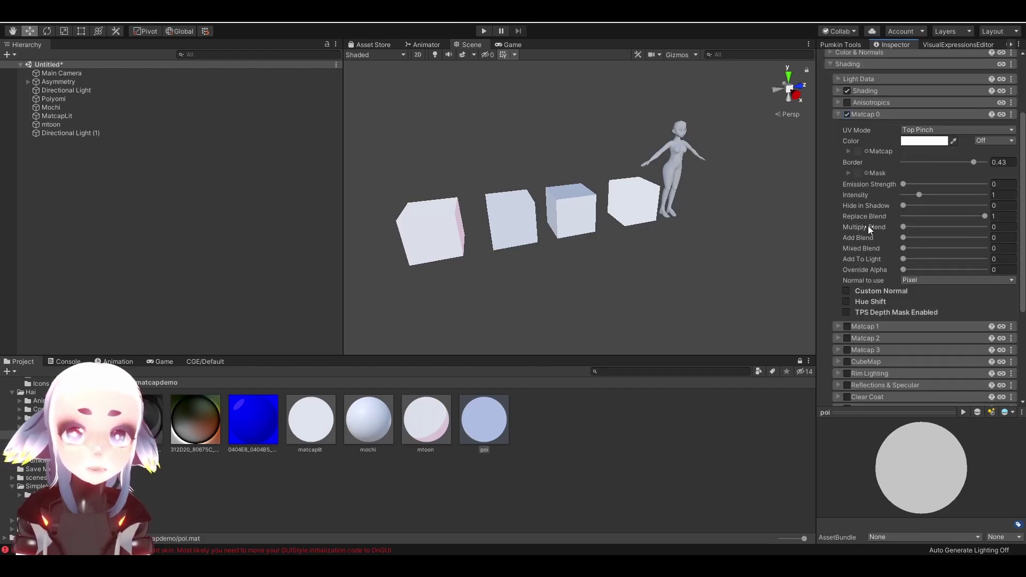
drag(781, 185, 853, 151)
alt+drag(536, 273, 622, 256)
Step: Reframe the cubes in the Scene view and apply the poi material to the avatar
middle_drag(623, 255, 620, 179)
alt+drag(535, 300, 615, 291)
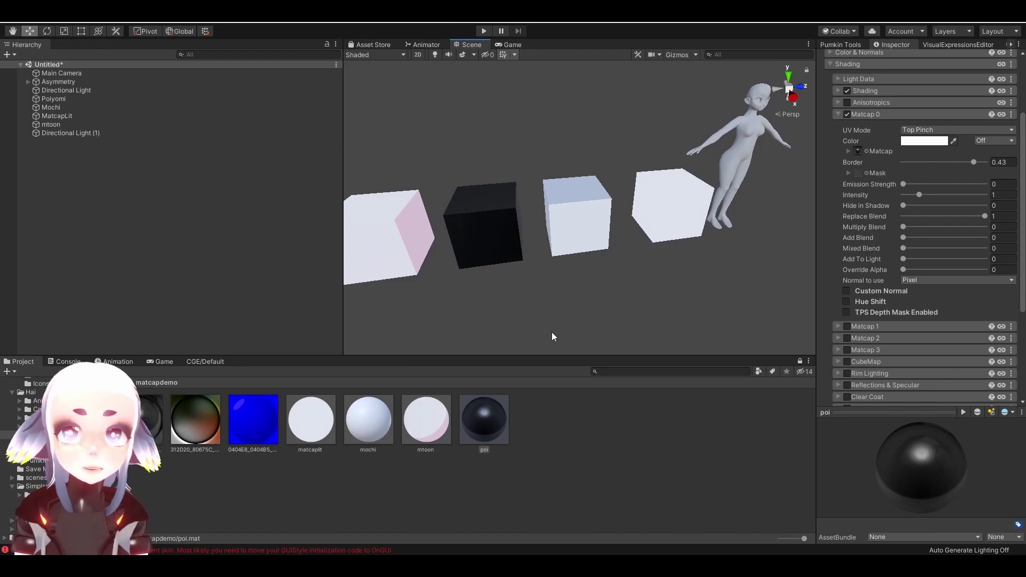
drag(498, 404, 541, 183)
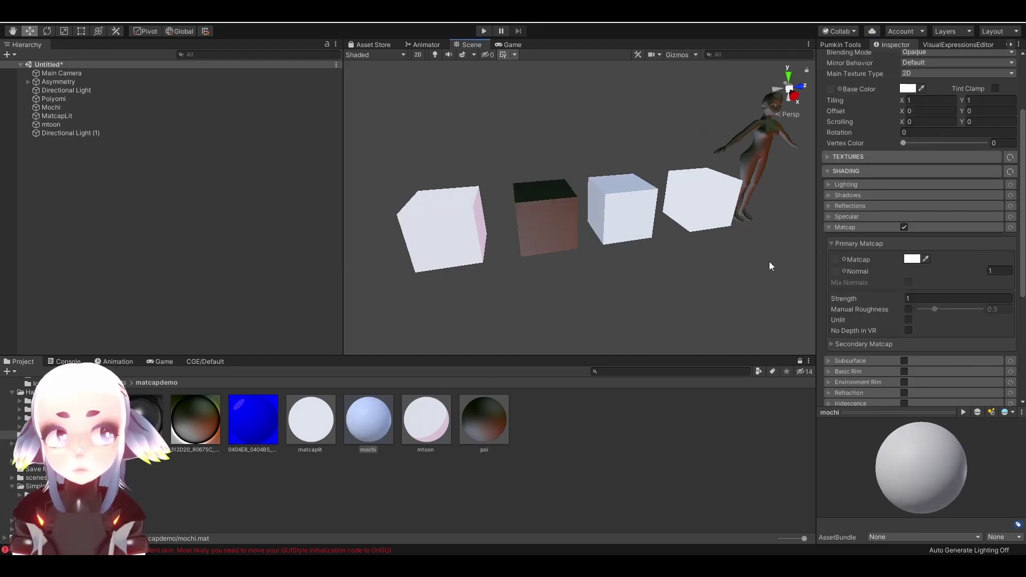
Step: Frame the Mochi cube and put a striped matcap in its Uber material's Primary Matcap slot
click(836, 260)
right_drag(615, 252, 813, 258)
right_drag(642, 224, 641, 220)
click(644, 219)
key(f)
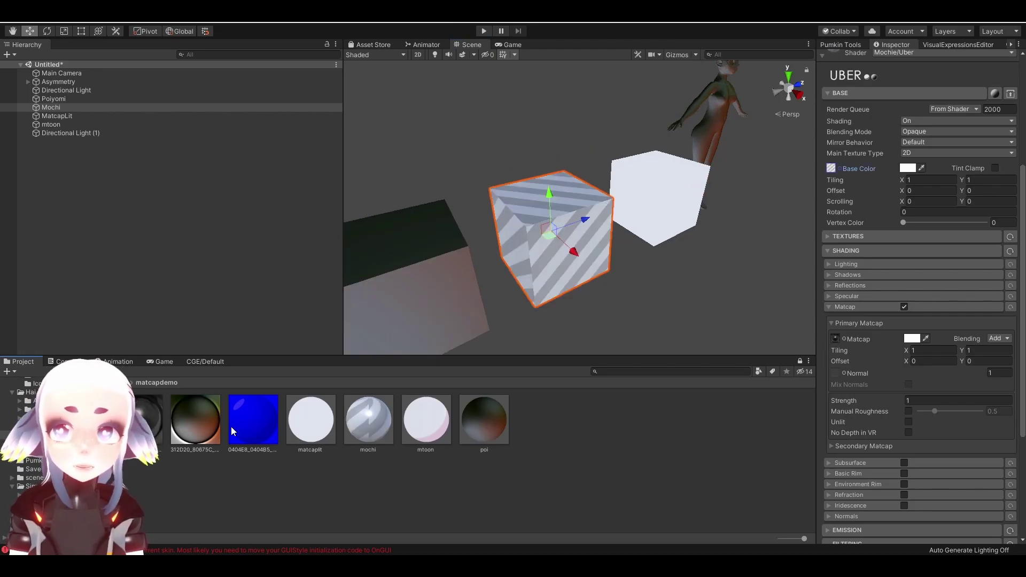
drag(231, 426, 835, 339)
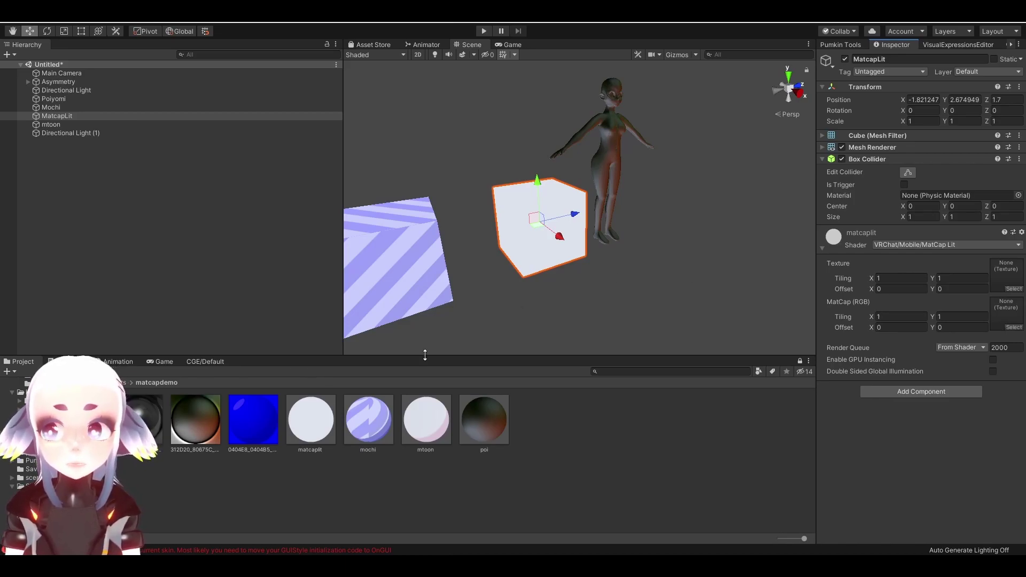
Step: Assign the dark brown-red 312D20 matcap to MatcapLit's MatCap (RGB) slot
right_drag(434, 345, 677, 278)
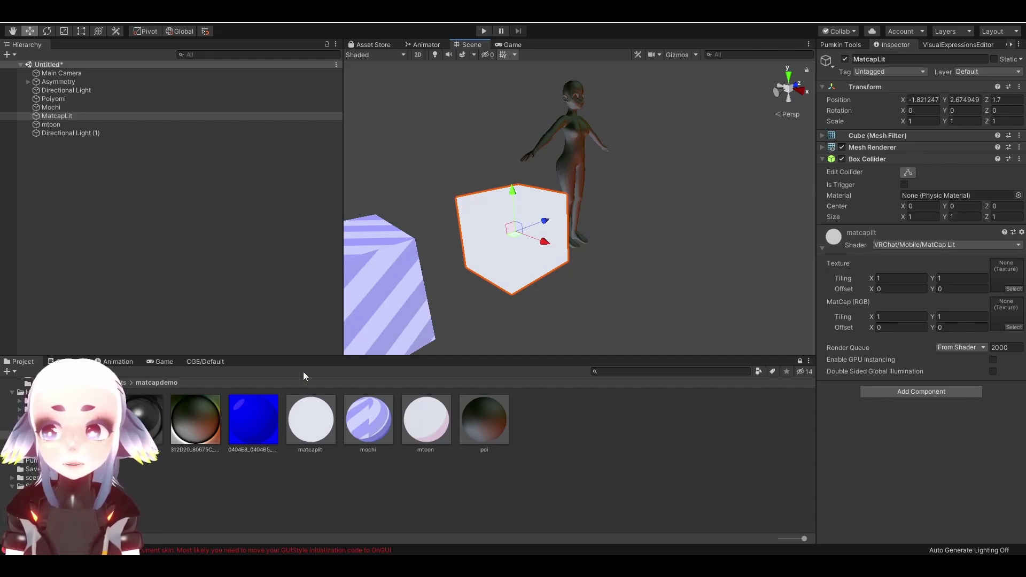
drag(194, 425, 1000, 312)
right_drag(588, 267, 592, 162)
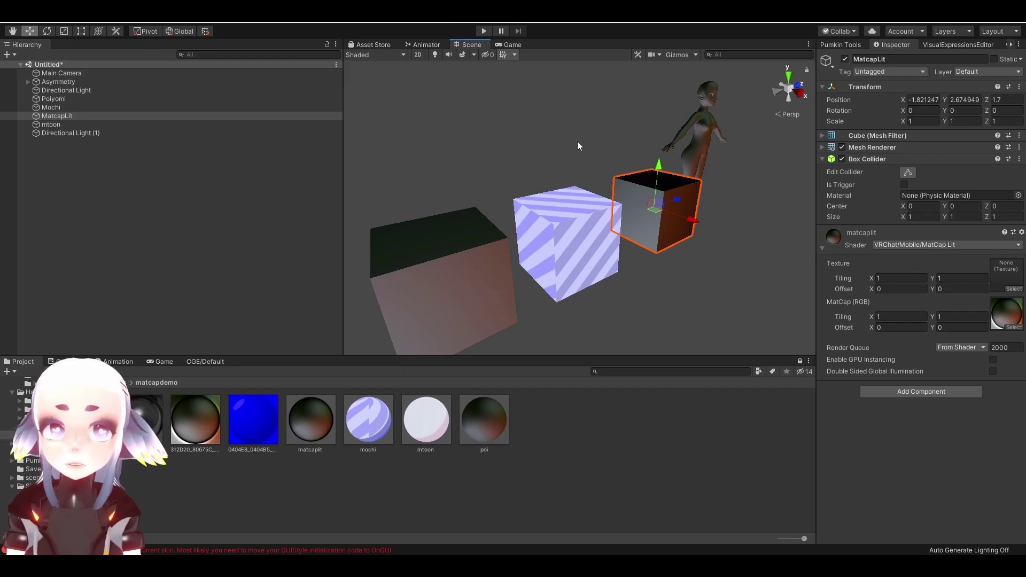
Step: Select the mtoon cube and frame it in the Scene view
middle_drag(663, 185, 627, 257)
key(Down)
key(f)
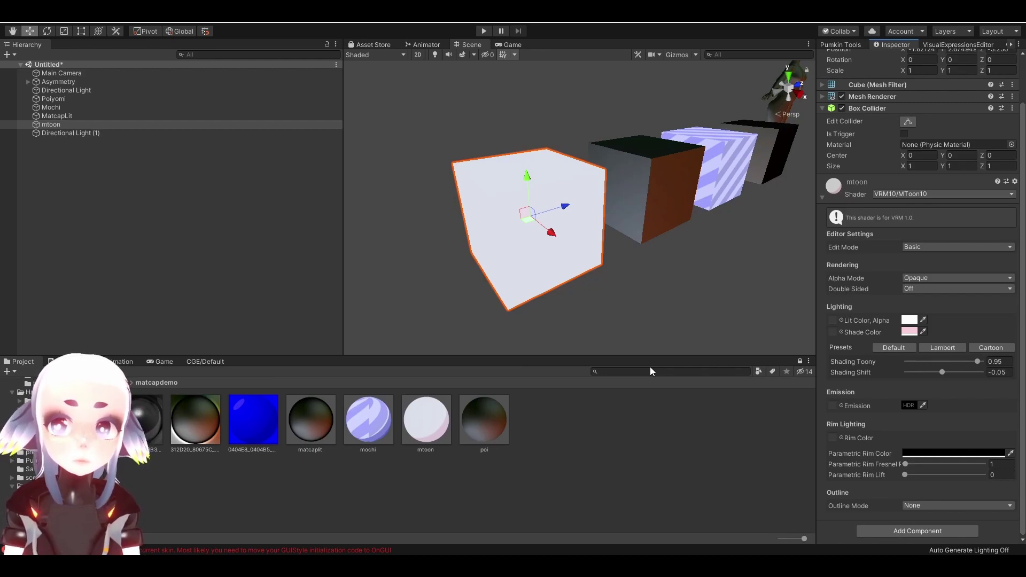
Step: Set the mtoon material's Edit Mode to Advanced and assign a matcap texture as Matcap Rim
scroll(642, 271, down, 3)
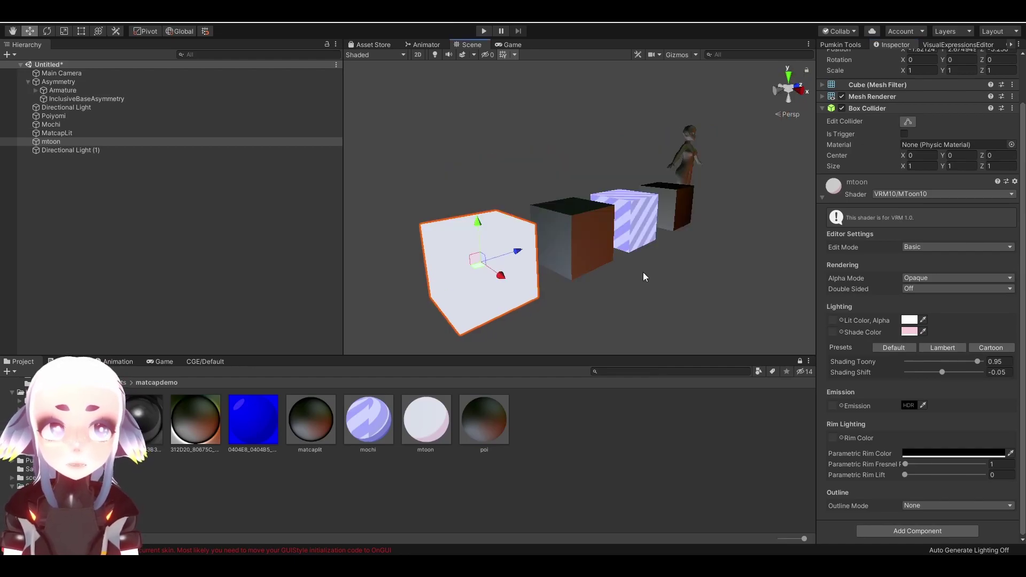
click(913, 246)
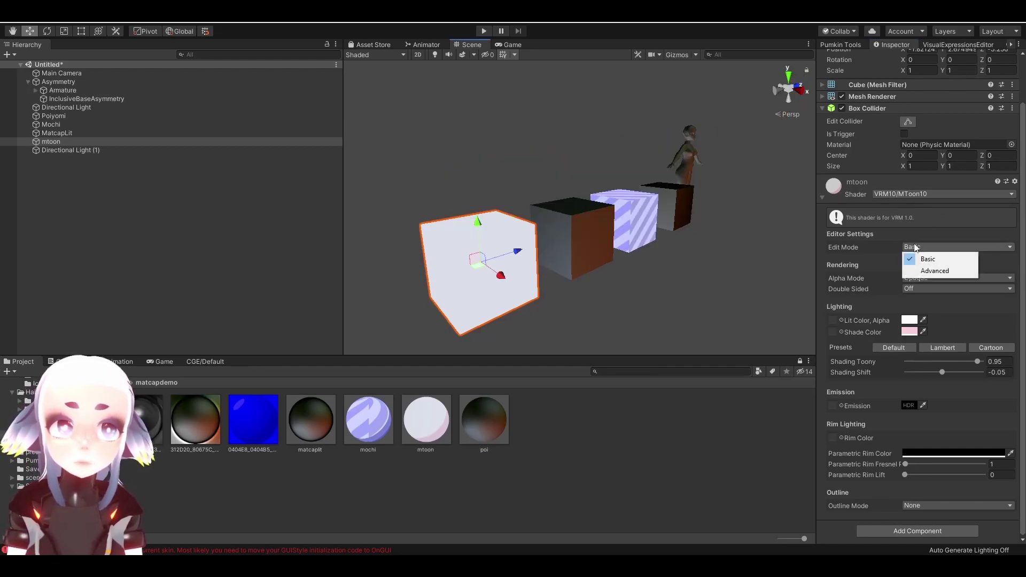
click(929, 271)
scroll(867, 277, down, 4)
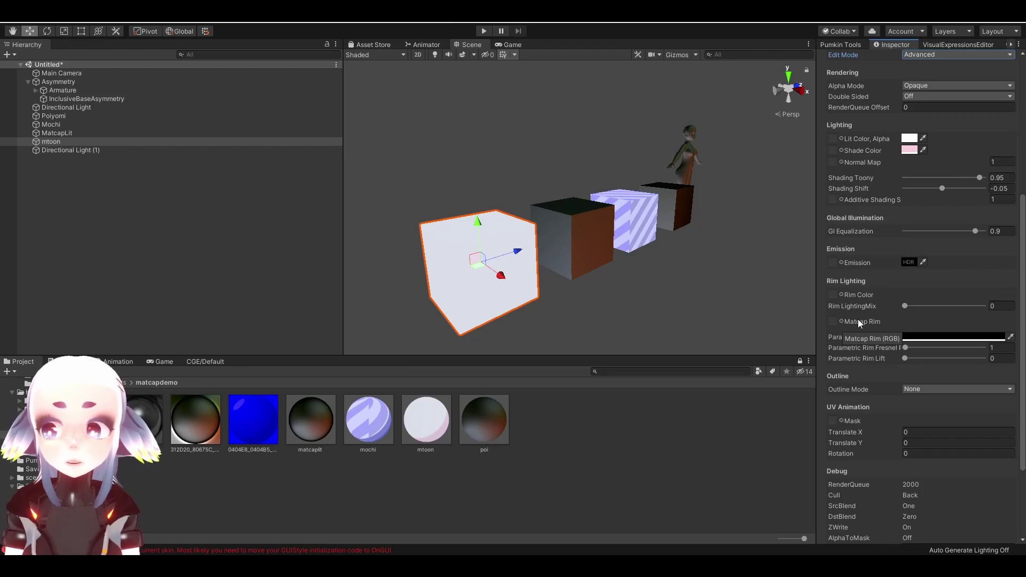
drag(196, 420, 833, 321)
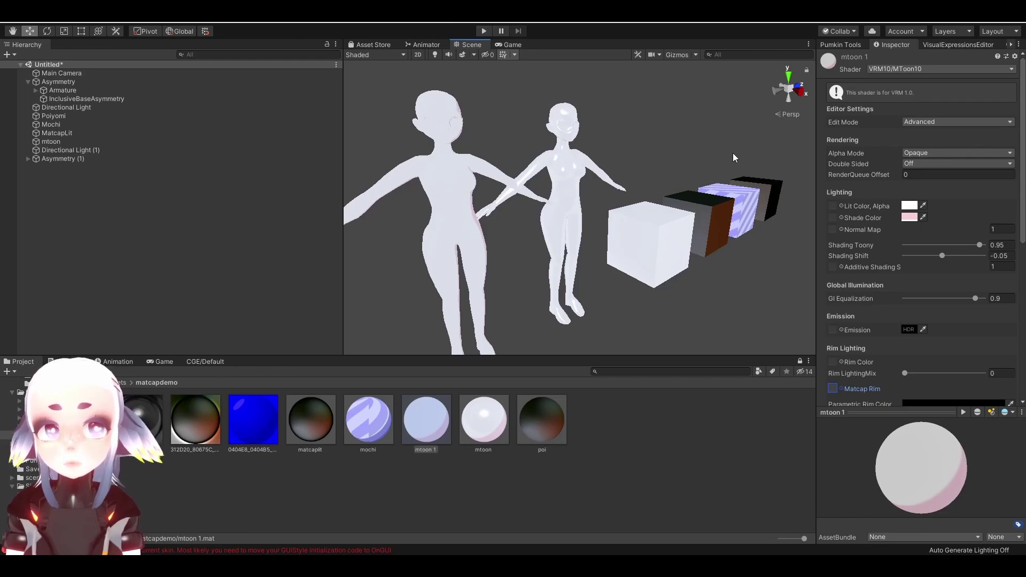
Step: Select the mtoon material and set its Lit Color to dusky pink 804F4F
key(Right)
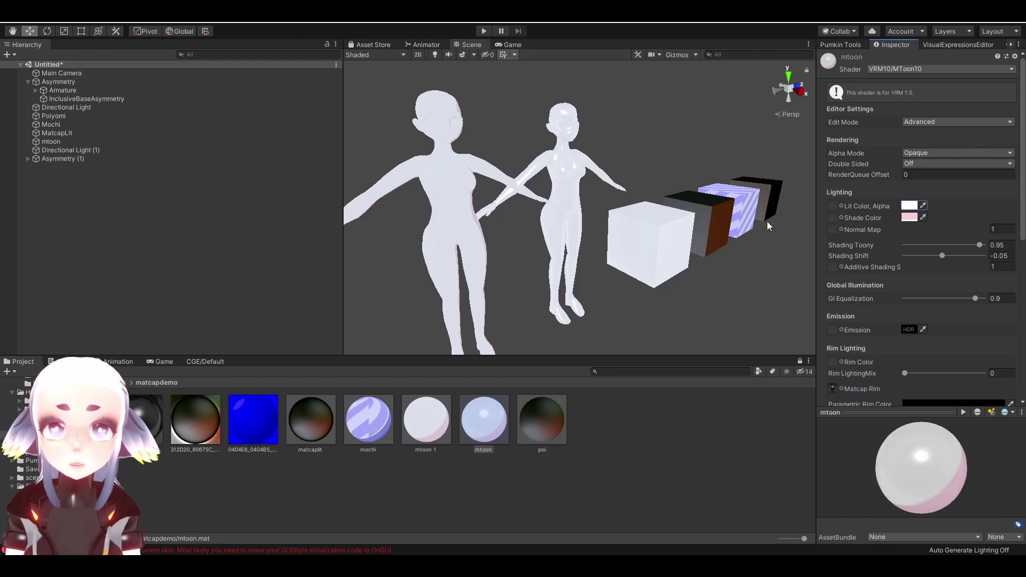
click(909, 205)
drag(772, 300, 828, 213)
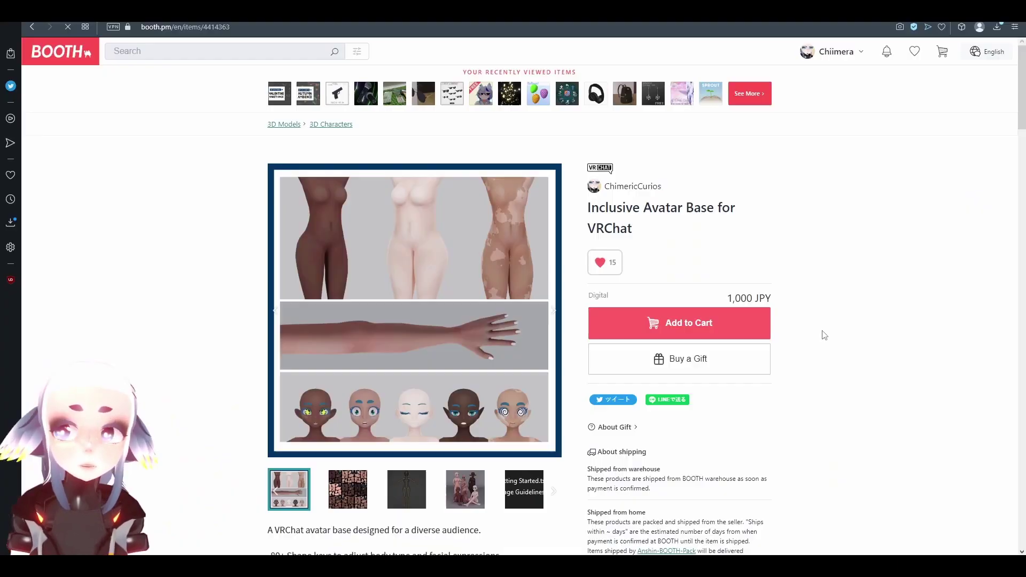